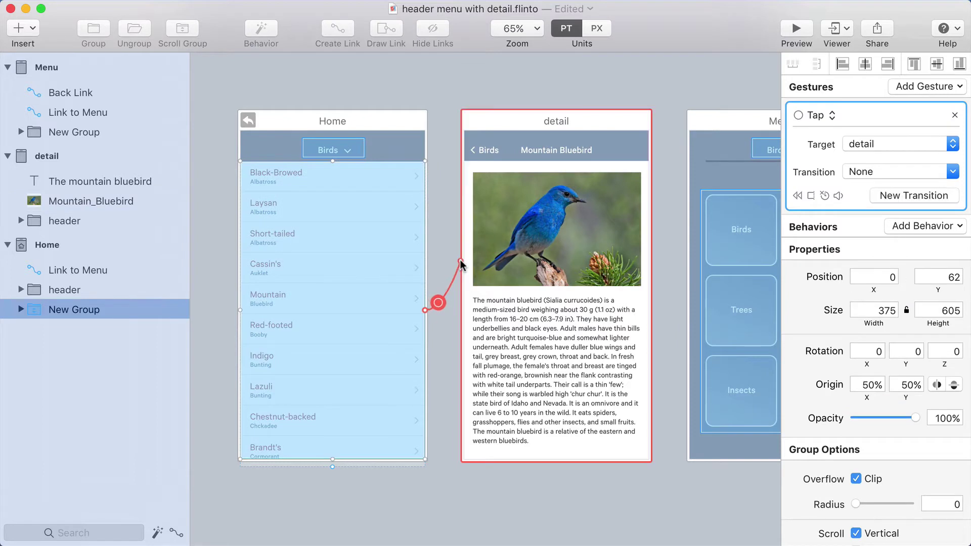
# Create a new transition for the Home-to-detail tap link, placing detail to the right of Home at the start and Home left of detail at the end.
pyautogui.click(438, 302)
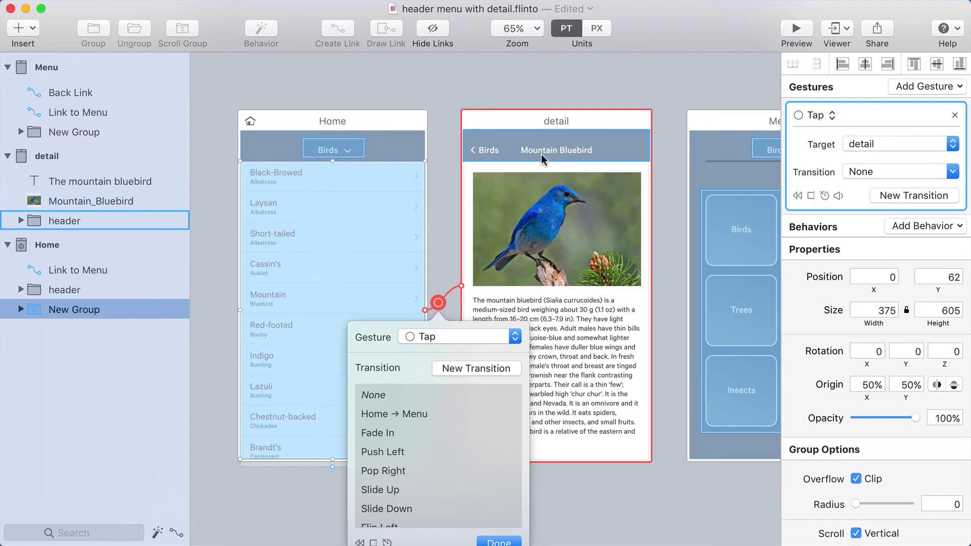
pyautogui.click(471, 369)
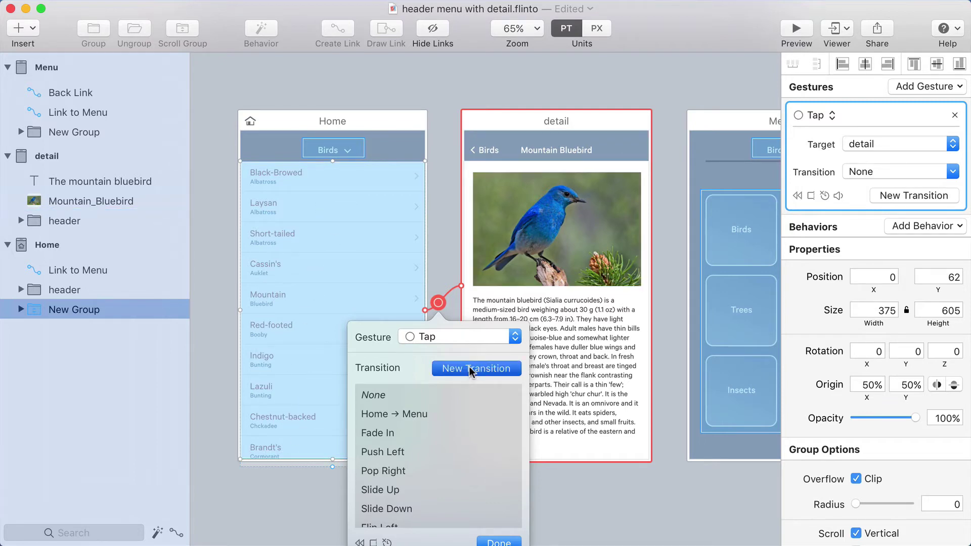
pyautogui.press('Tab')
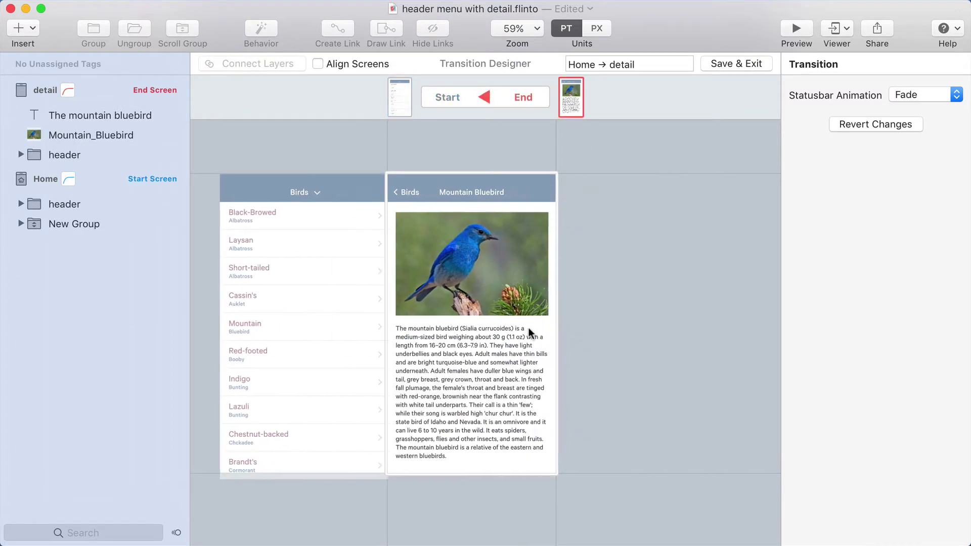
# Detach the header group from the detail screen, placing it above that screen at the top level of the layer list in the start state.
pyautogui.press('Tab')
pyautogui.click(623, 189)
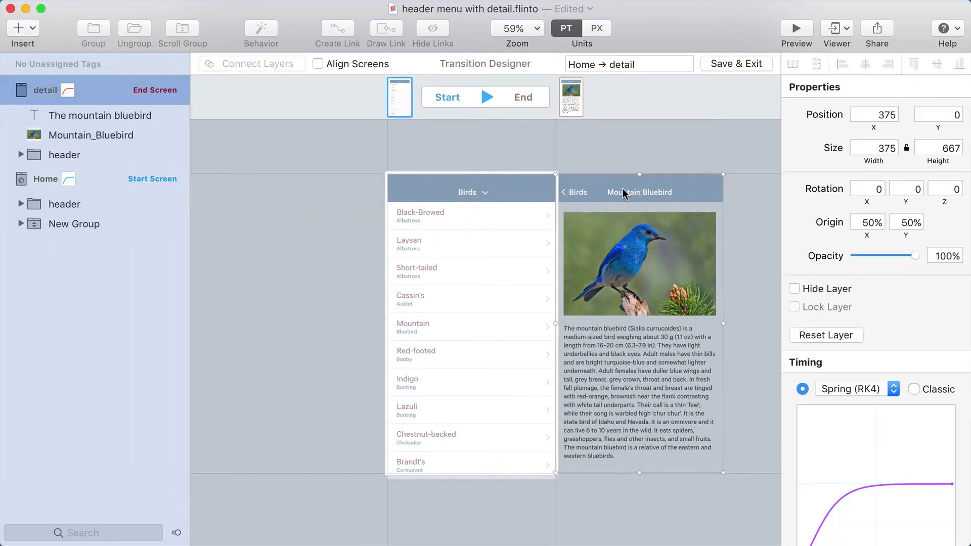
pyautogui.click(634, 192)
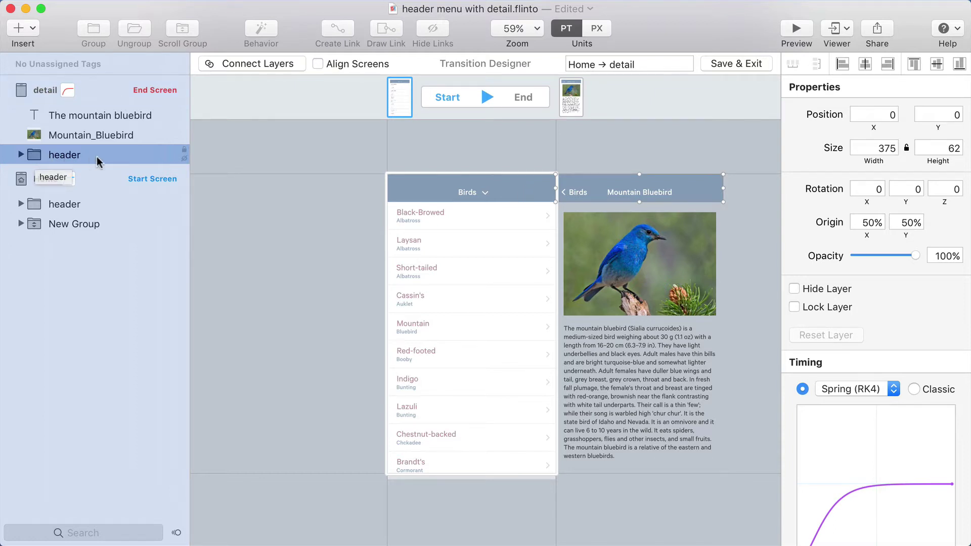
pyautogui.moveTo(64, 159); pyautogui.dragTo(79, 79)
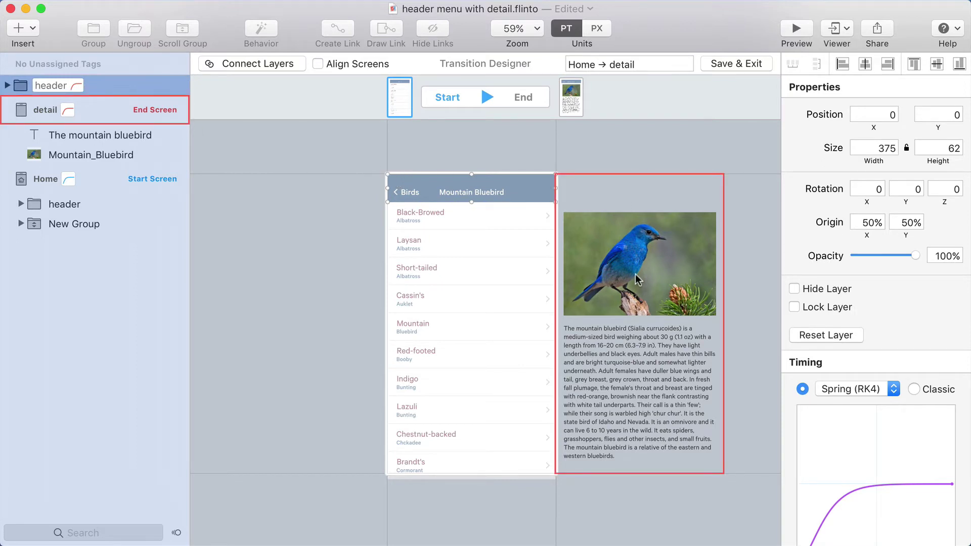
# Test the detached header's independent start position by offsetting it to X 60, Y -85 and returning it to 0, 0.
pyautogui.moveTo(472, 189); pyautogui.dragTo(499, 150)
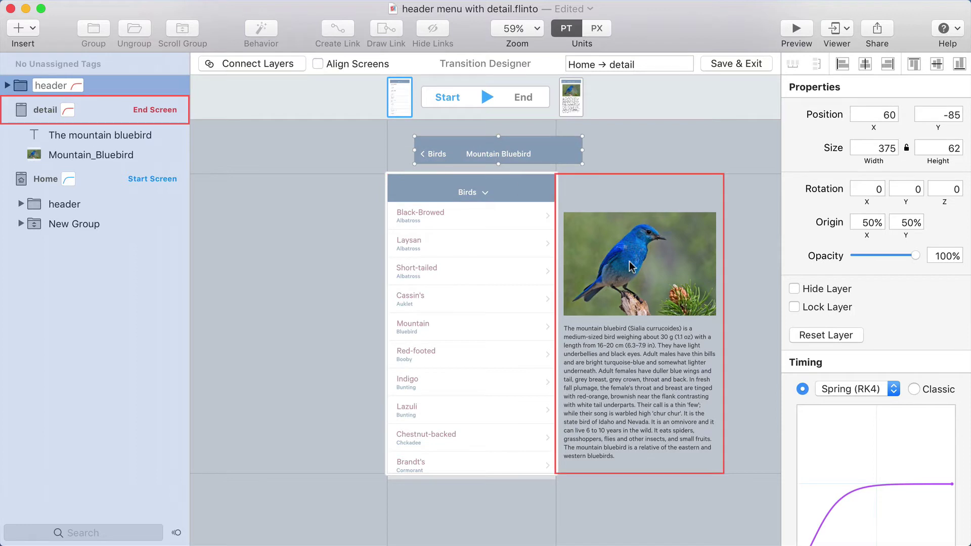
pyautogui.click(675, 212)
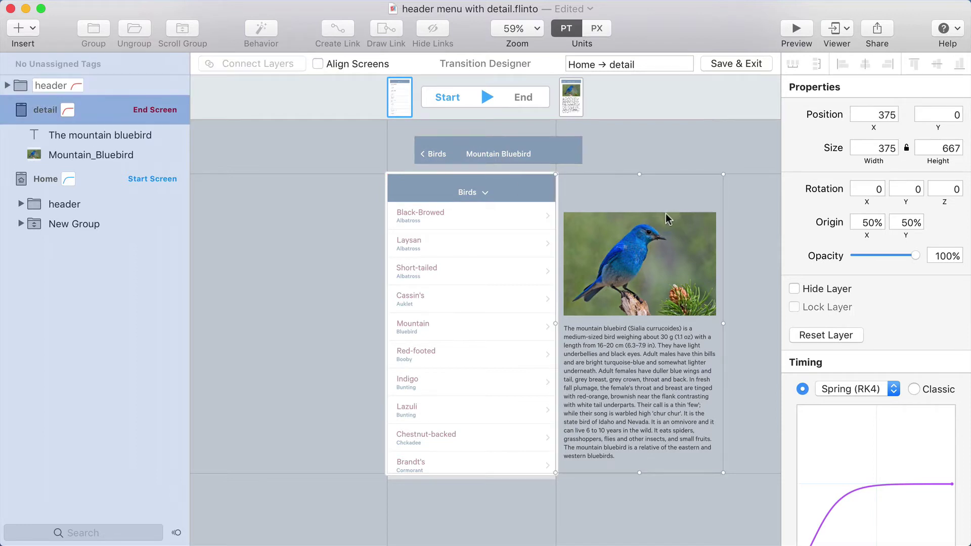
pyautogui.press('Tab')
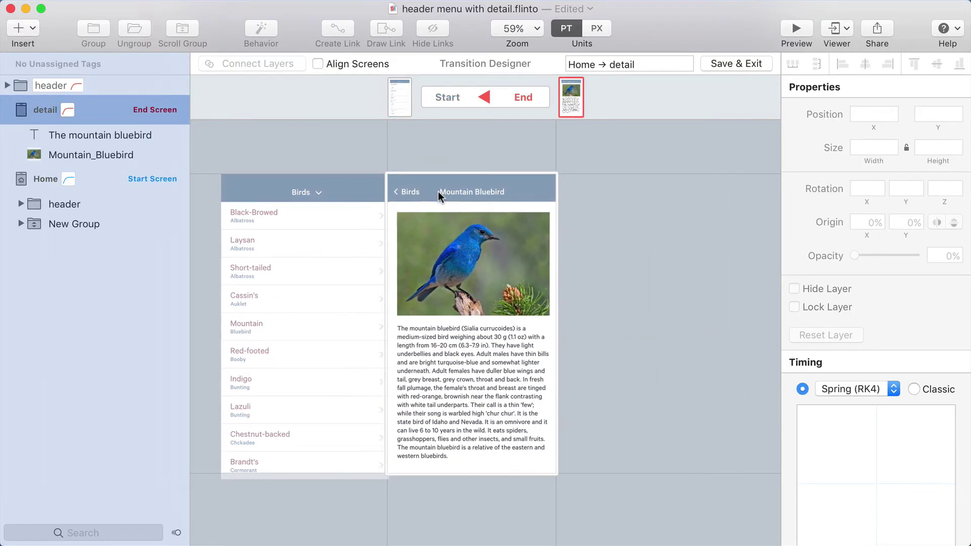
pyautogui.click(441, 193)
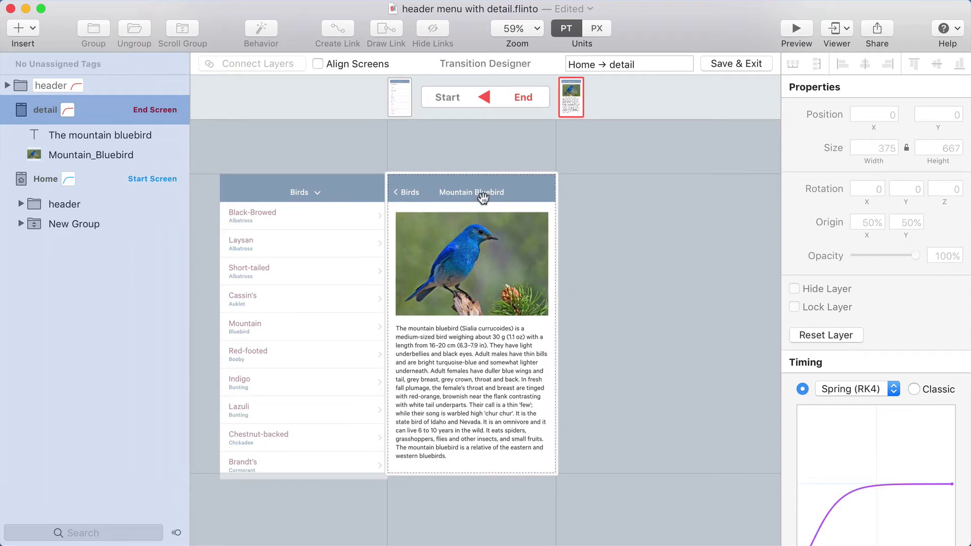
pyautogui.press('Tab')
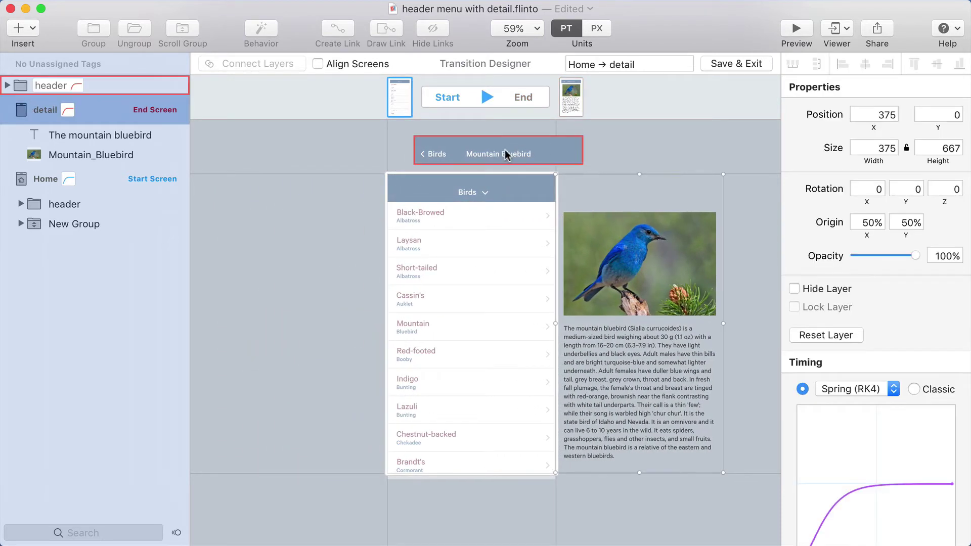
pyautogui.moveTo(505, 150); pyautogui.dragTo(478, 188)
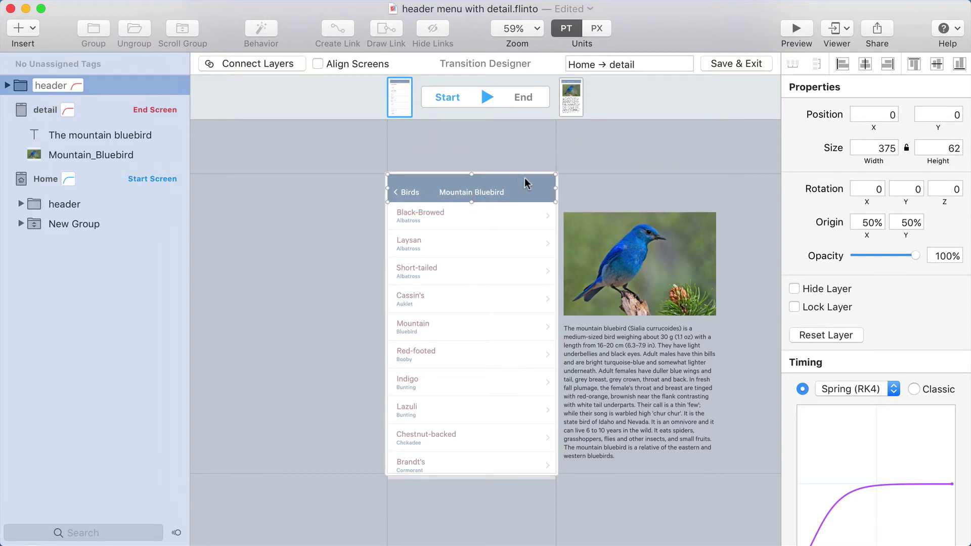
# Set the detail header's opacity to 0% in the start state and preview the transition in both directions.
pyautogui.click(528, 164)
pyautogui.click(501, 192)
pyautogui.moveTo(920, 256); pyautogui.dragTo(785, 255)
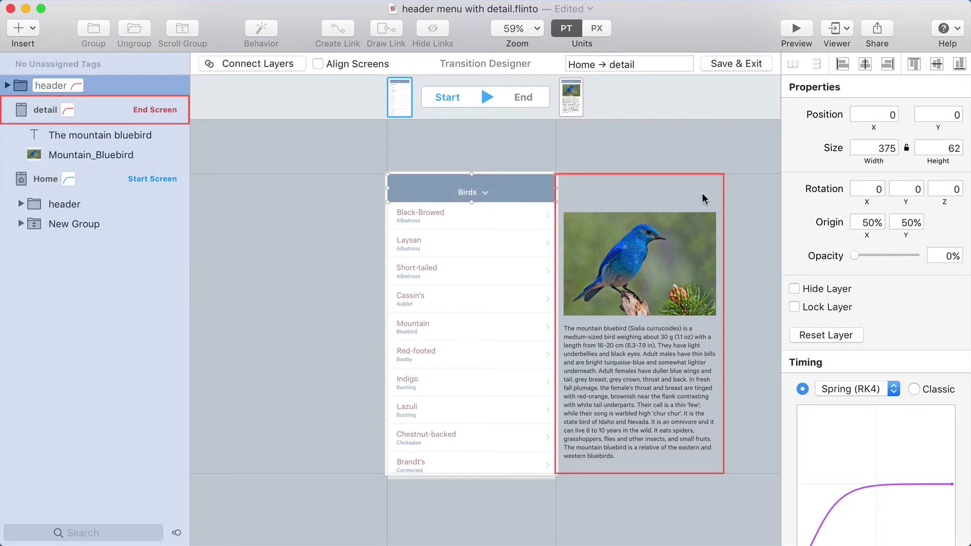
pyautogui.click(633, 150)
pyautogui.press('space')
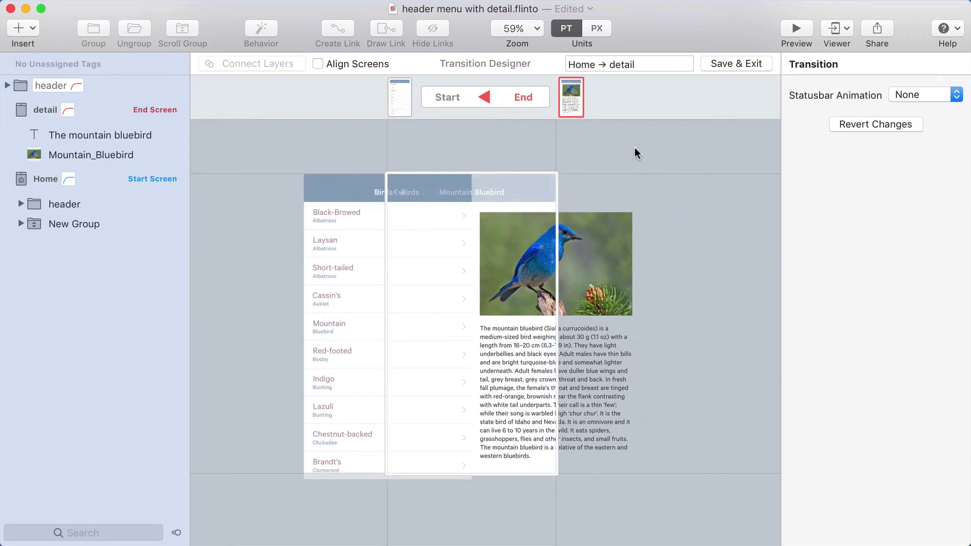
pyautogui.press('space')
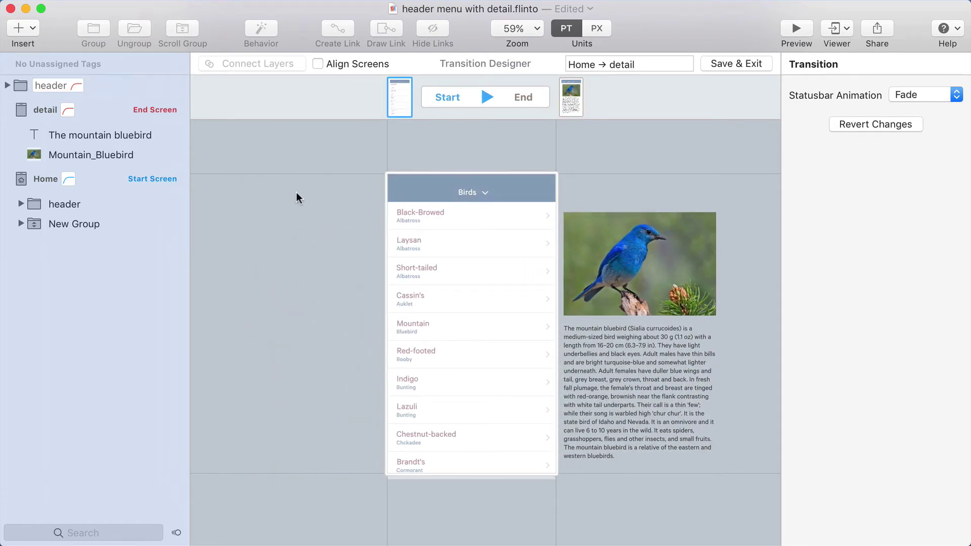
pyautogui.press('space')
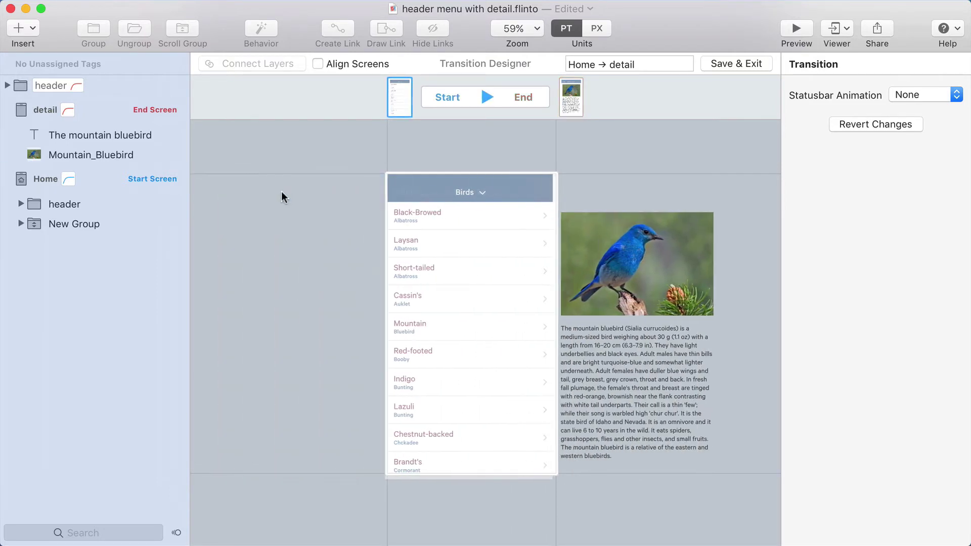
# Detach the header group from the Home screen and place it between the detail header and the detail screen in the layer order.
pyautogui.click(148, 205)
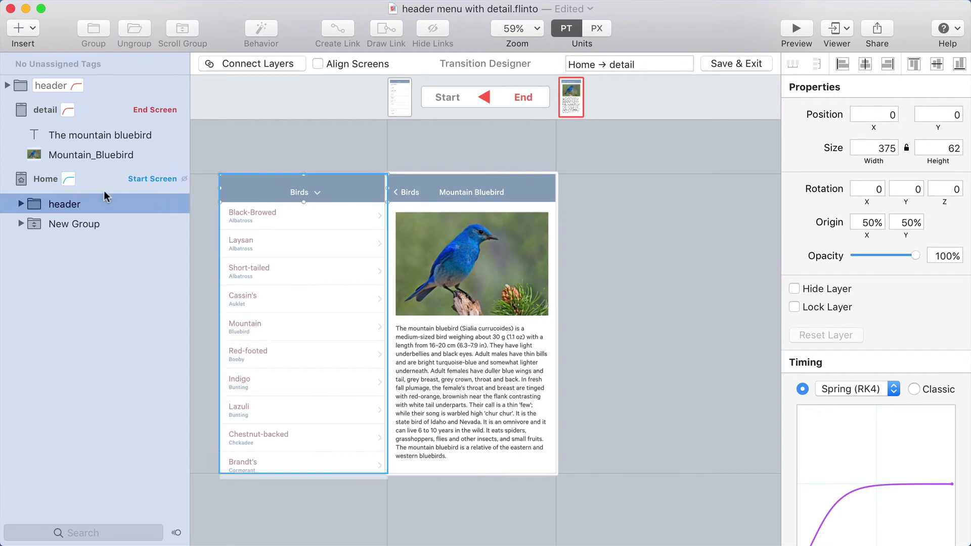
pyautogui.moveTo(42, 208)
pyautogui.moveTo(36, 208); pyautogui.dragTo(15, 101)
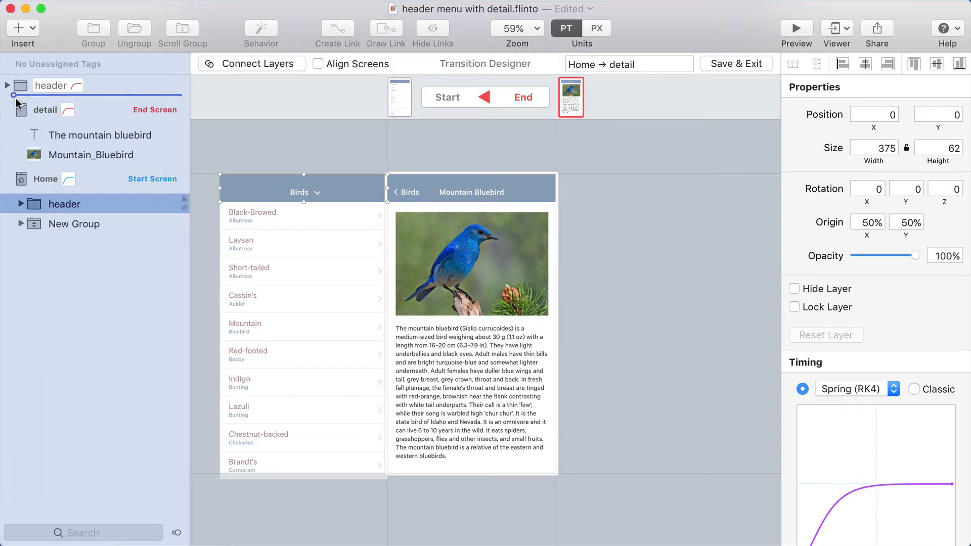
pyautogui.click(342, 147)
pyautogui.moveTo(417, 192); pyautogui.dragTo(469, 161)
pyautogui.click(481, 143)
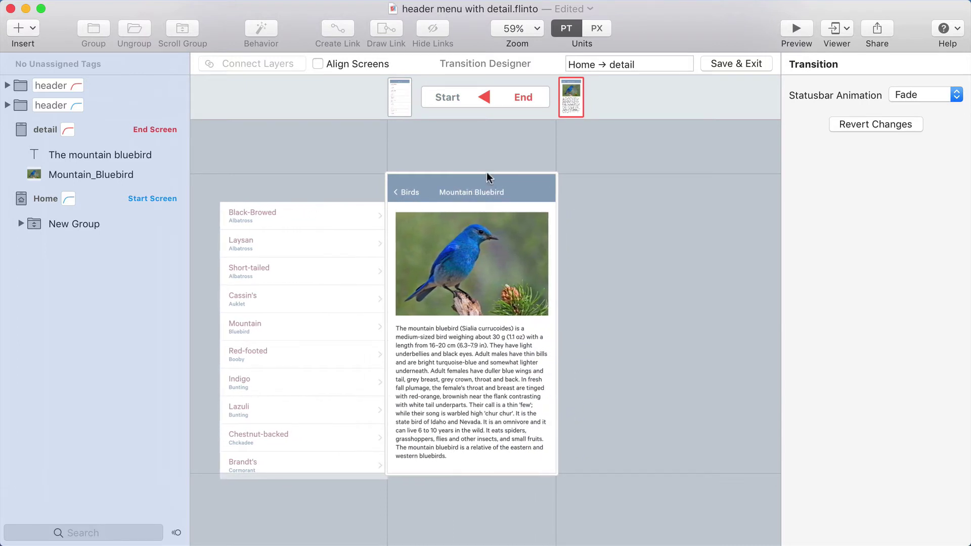
# Play the transition forward and backward, up close, to examine how the two stacked headers crossfade.
pyautogui.click(476, 192)
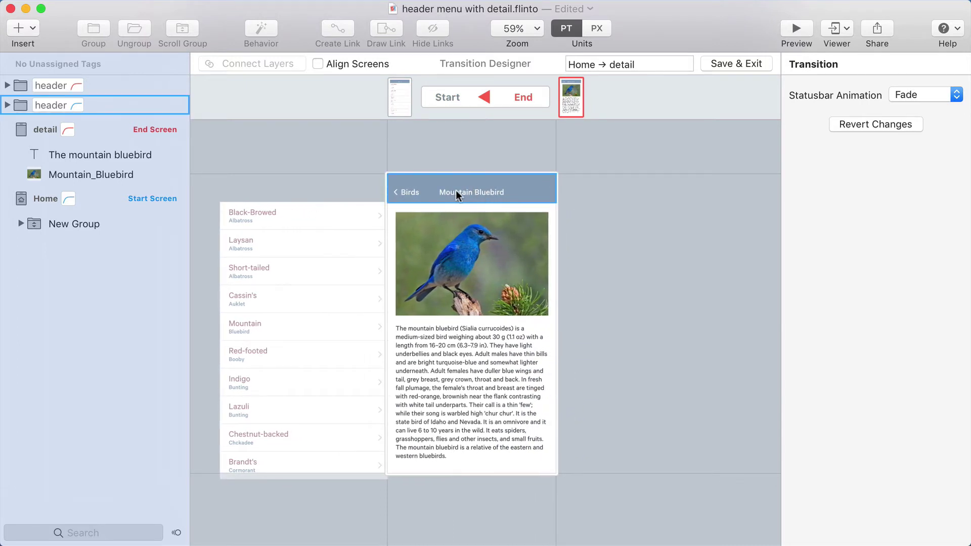
pyautogui.click(494, 190)
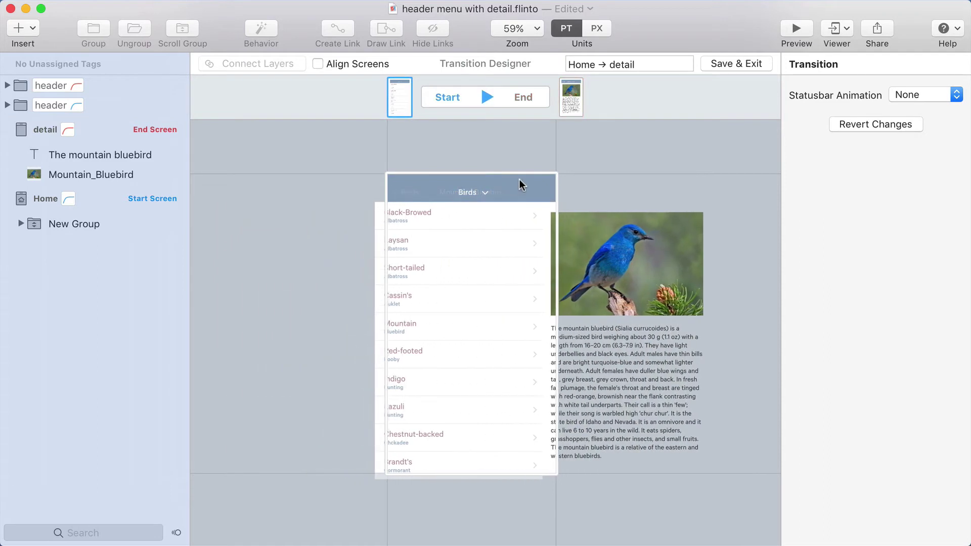
pyautogui.press('space')
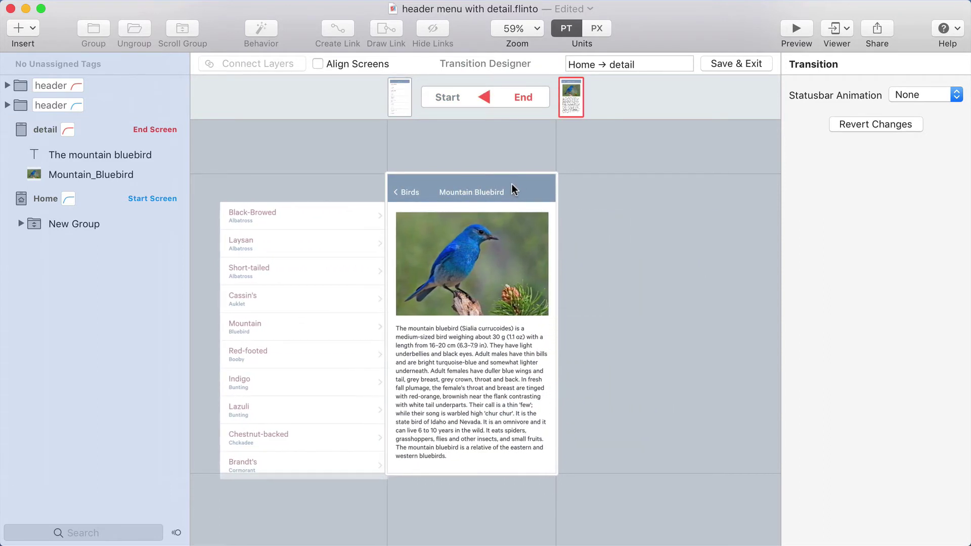
pyautogui.press('space')
pyautogui.press('super+equal')
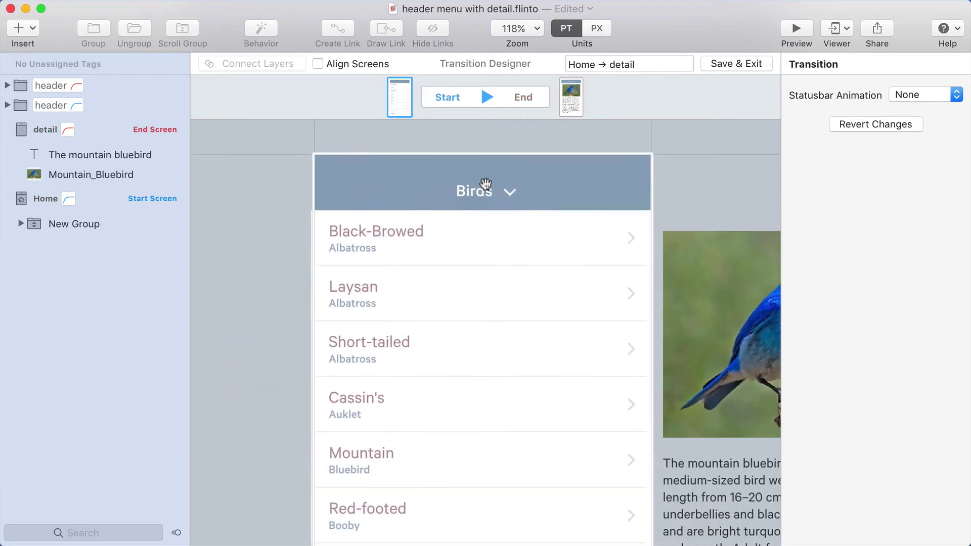
pyautogui.press('space')
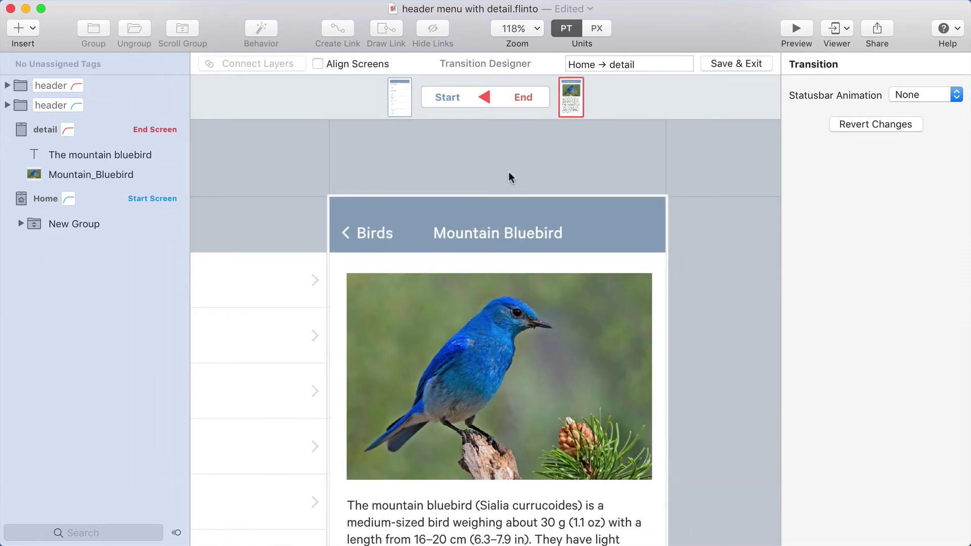
pyautogui.press('space')
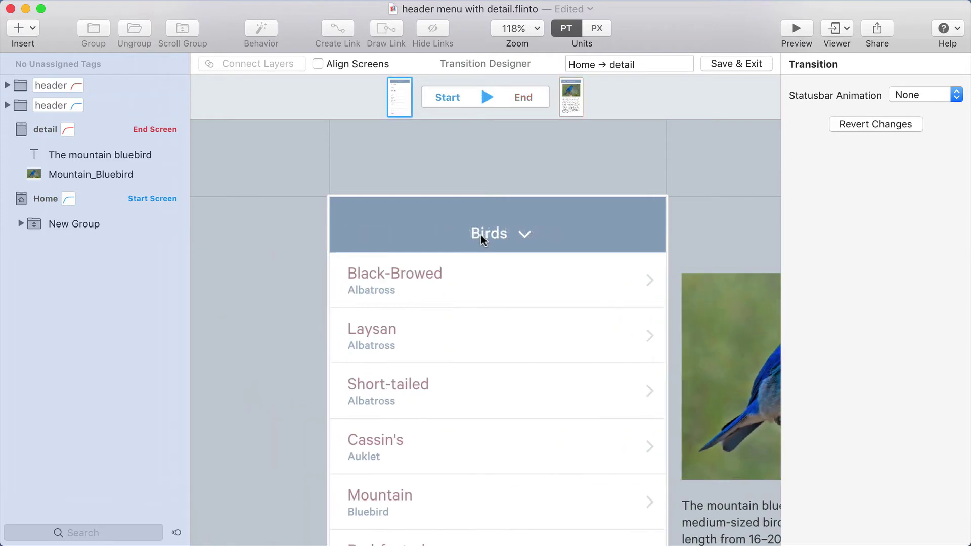
# Offset the detail header's title to X 246 and its back group to X 143 in the start state, partly raising the header's opacity.
pyautogui.click(508, 234)
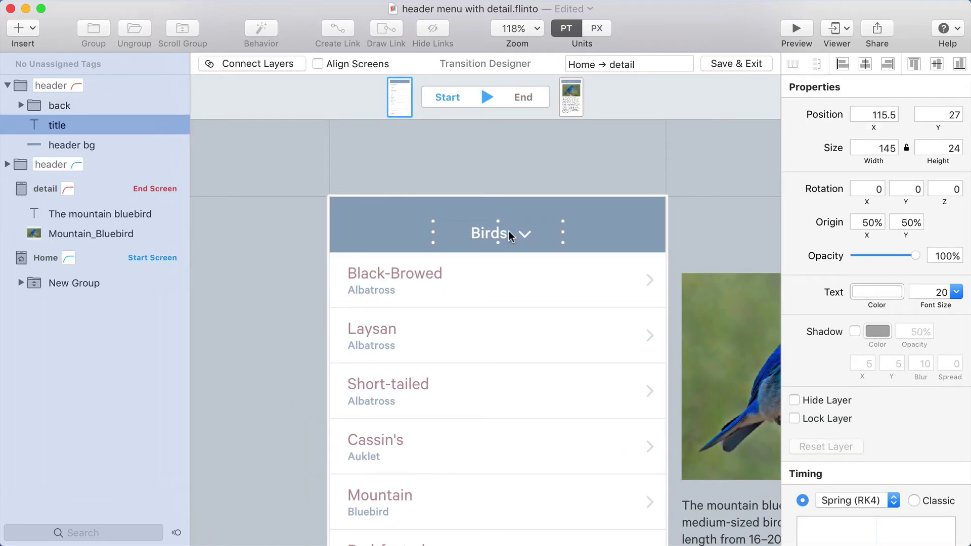
pyautogui.moveTo(510, 236); pyautogui.dragTo(598, 234)
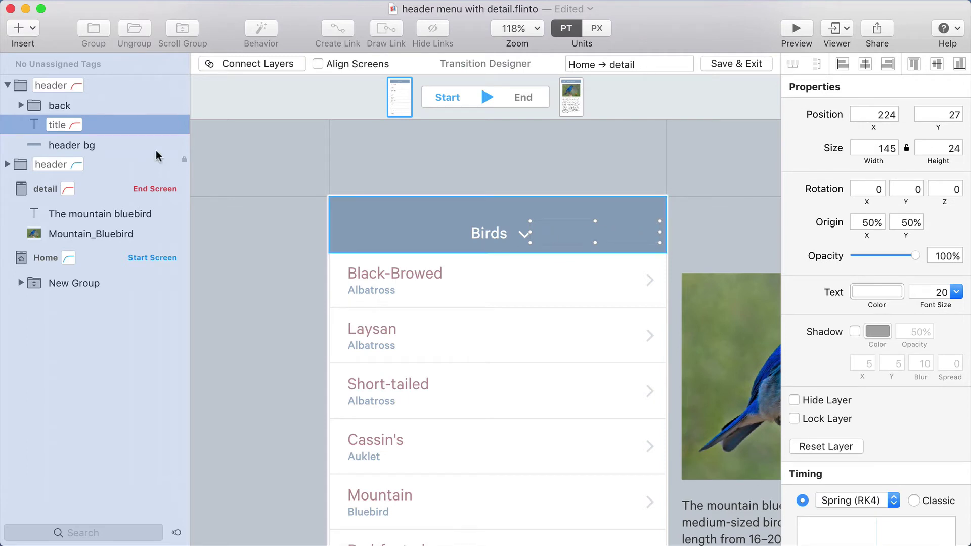
pyautogui.click(75, 86)
pyautogui.moveTo(858, 256); pyautogui.dragTo(875, 255)
pyautogui.click(624, 167)
pyautogui.moveTo(592, 234); pyautogui.dragTo(611, 234)
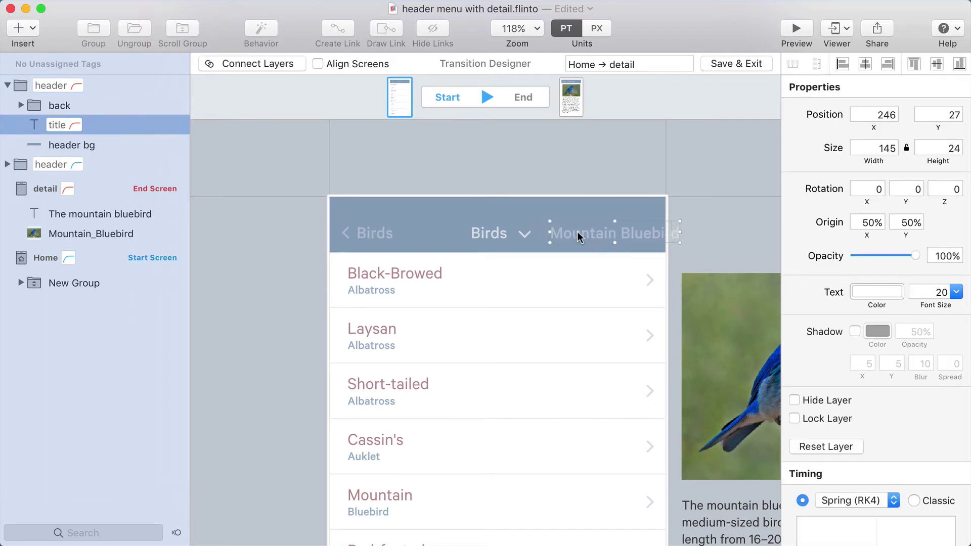
pyautogui.moveTo(374, 232); pyautogui.dragTo(481, 236)
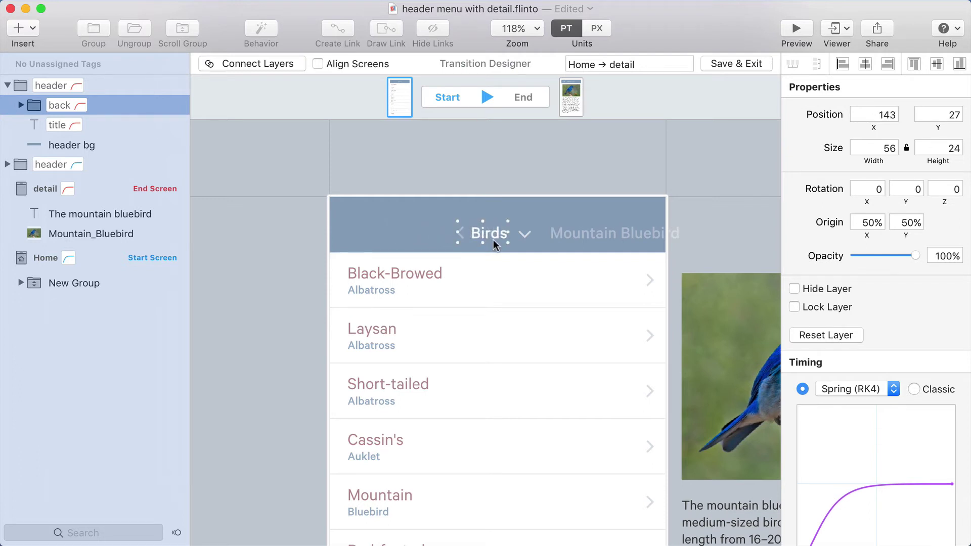
# Move the Home header's title group left onto the Birds back label in the end state, and preview the transition.
pyautogui.press('space')
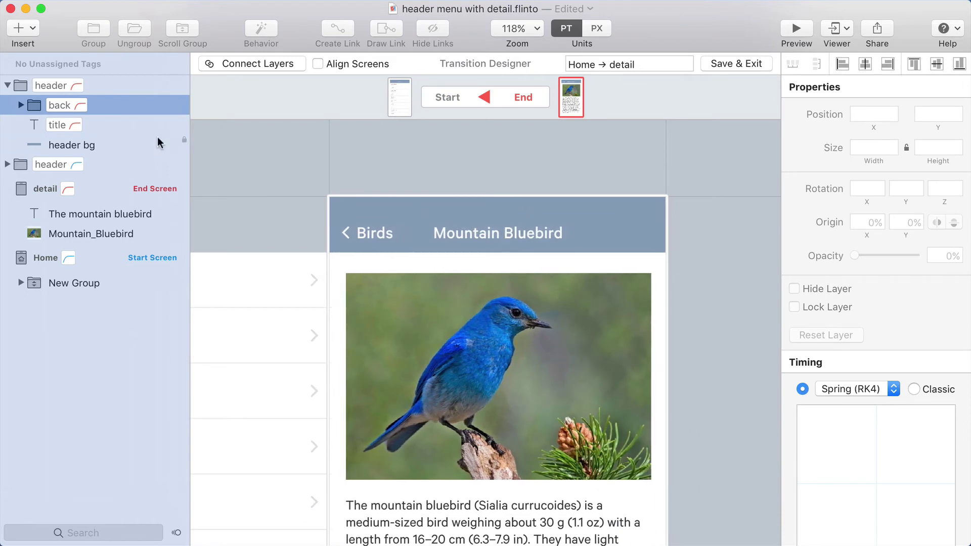
pyautogui.click(488, 237)
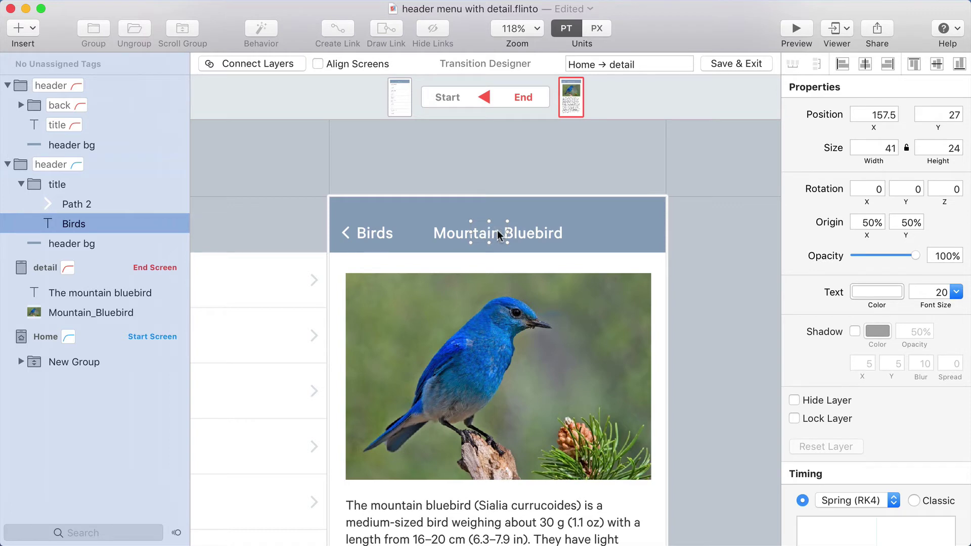
pyautogui.click(497, 235)
pyautogui.click(502, 236)
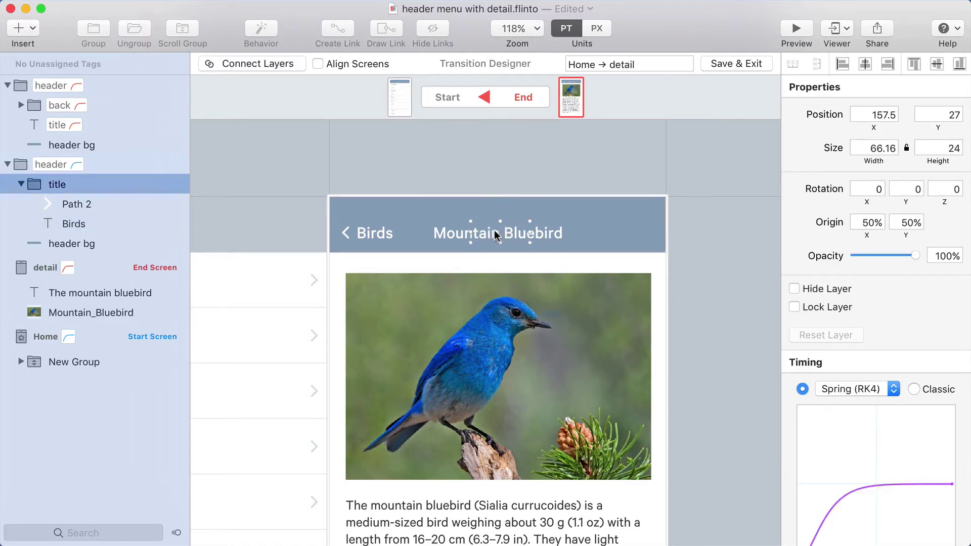
pyautogui.moveTo(509, 230); pyautogui.dragTo(471, 228)
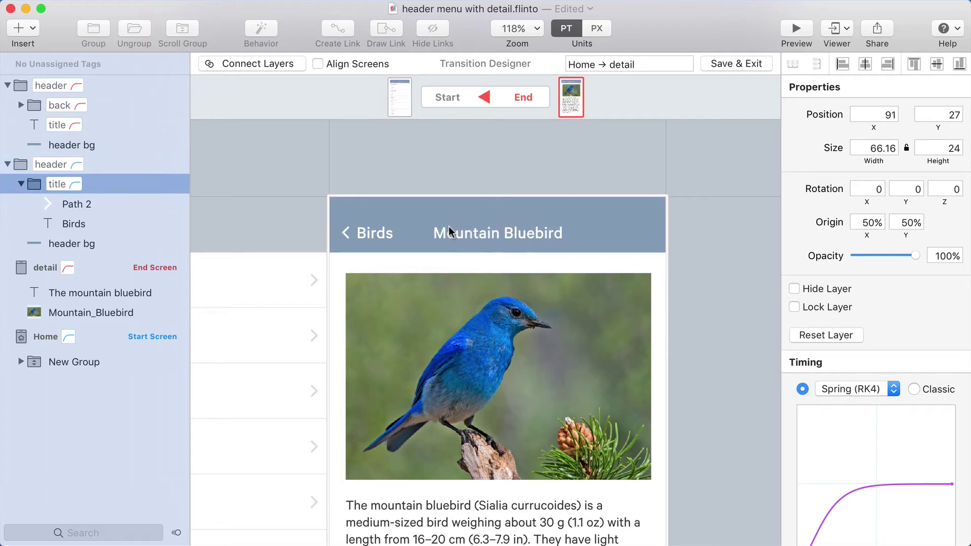
pyautogui.moveTo(395, 228); pyautogui.dragTo(392, 230)
pyautogui.press('space')
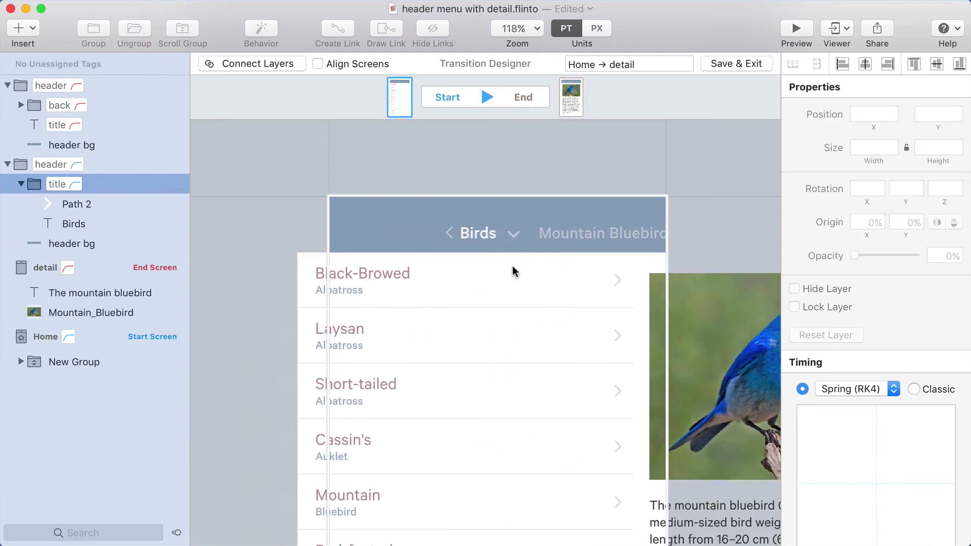
pyautogui.click(486, 235)
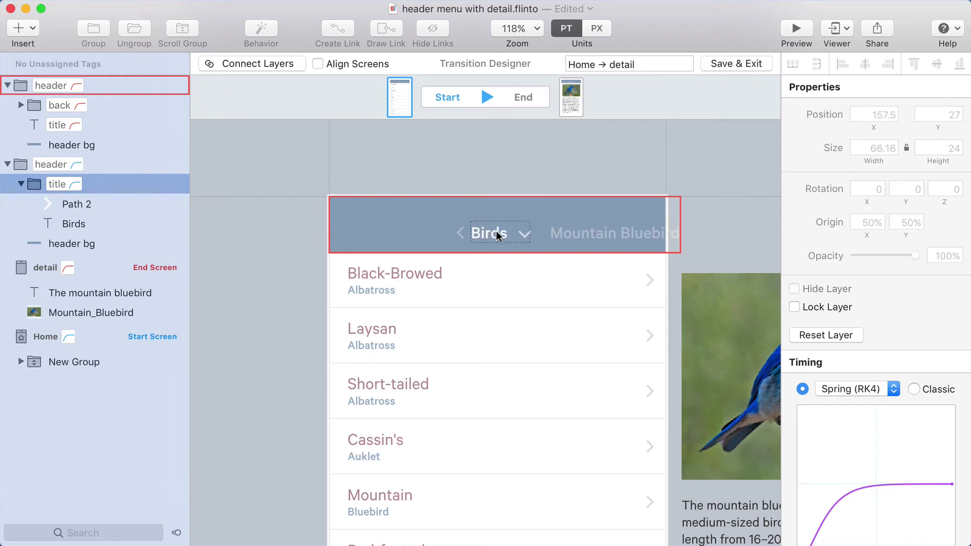
# Preview the transition forward and backward, and set the detail header's opacity to 0% in the start state.
pyautogui.press('space')
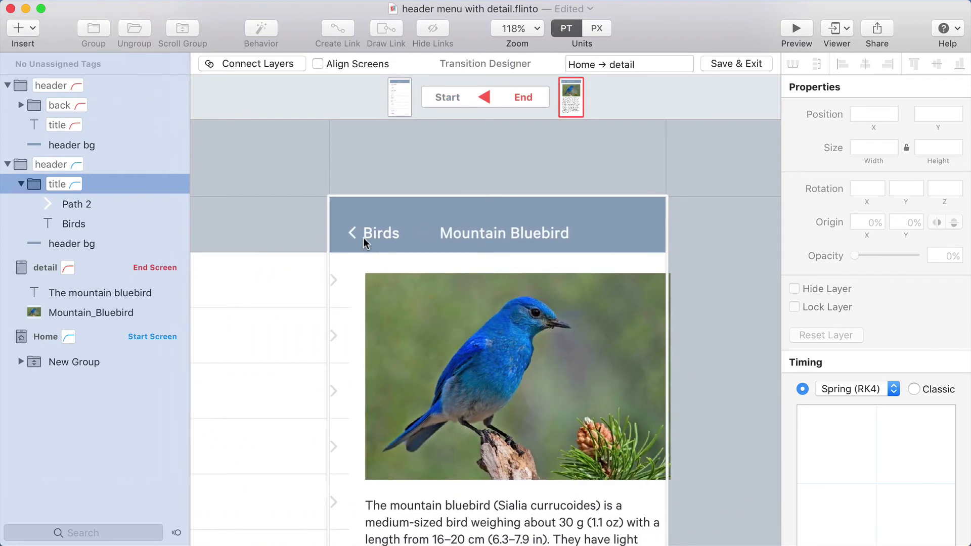
pyautogui.press('space')
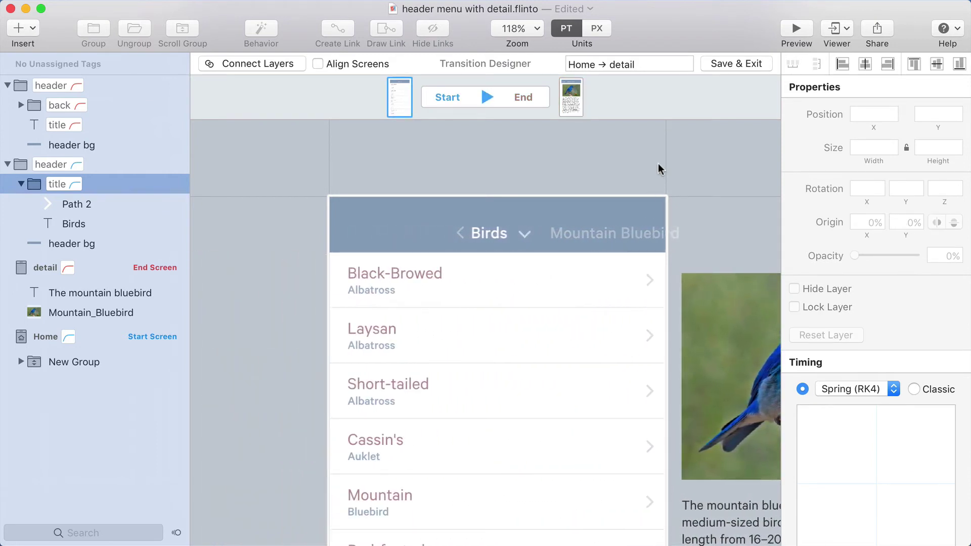
pyautogui.click(570, 226)
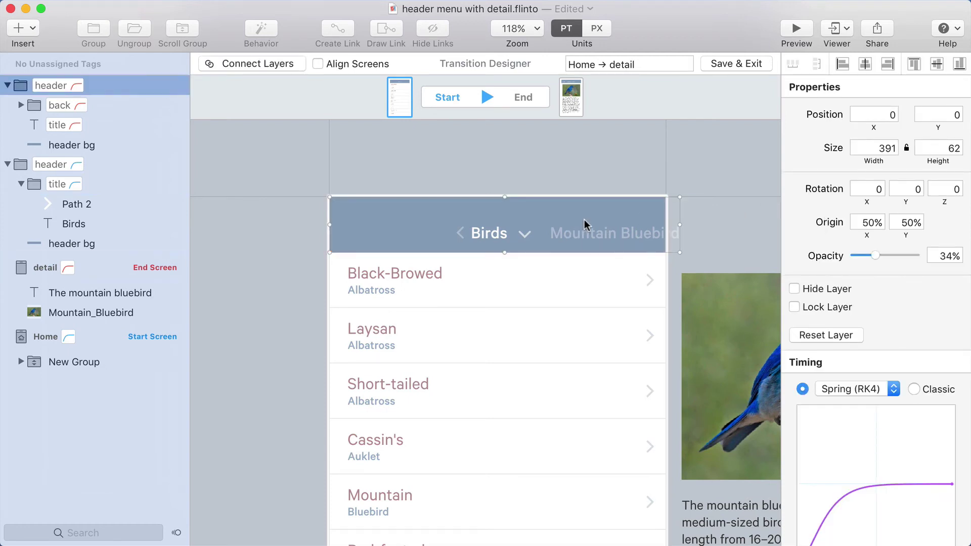
pyautogui.moveTo(875, 255); pyautogui.dragTo(826, 256)
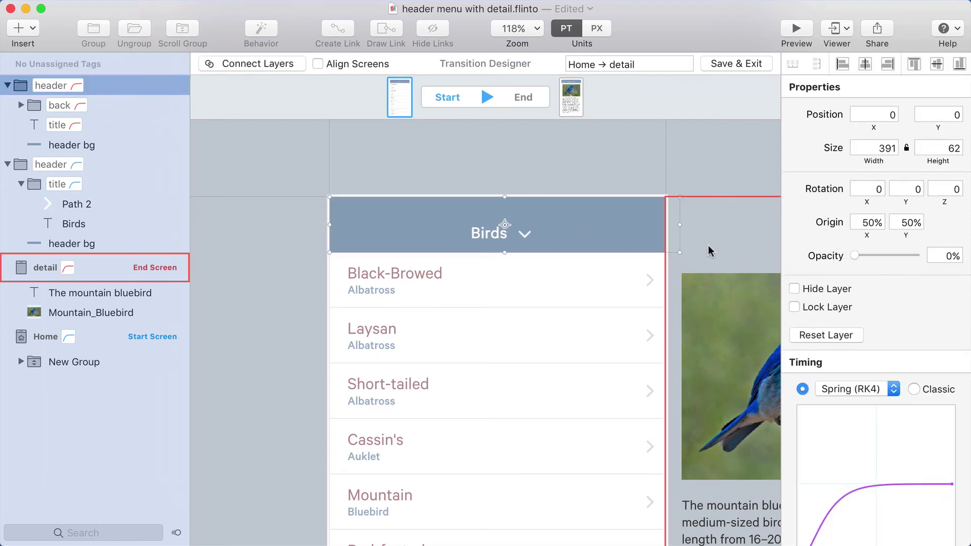
pyautogui.click(617, 152)
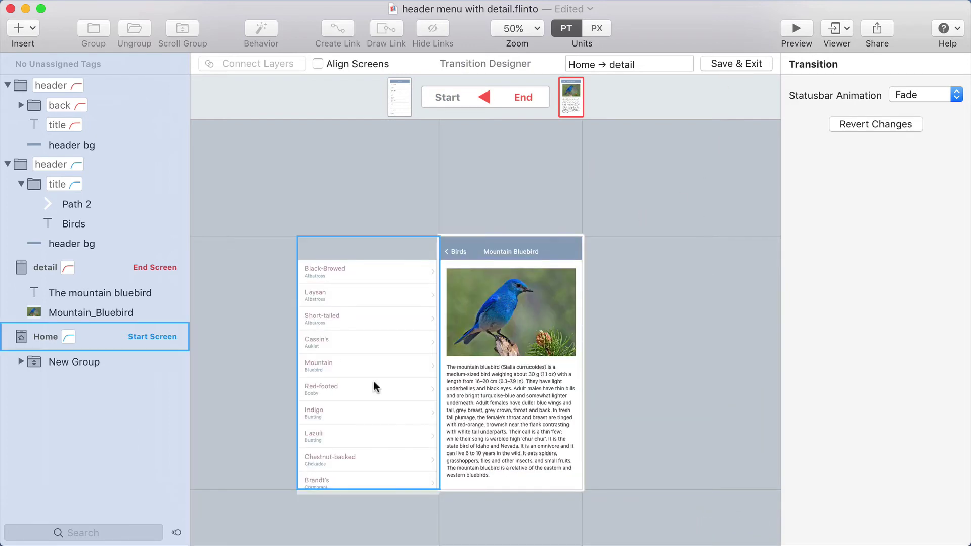
# In the end state, rotate the Home screen about 15° around Z and shift its position slightly.
pyautogui.click(333, 350)
pyautogui.moveTo(297, 235); pyautogui.dragTo(335, 223)
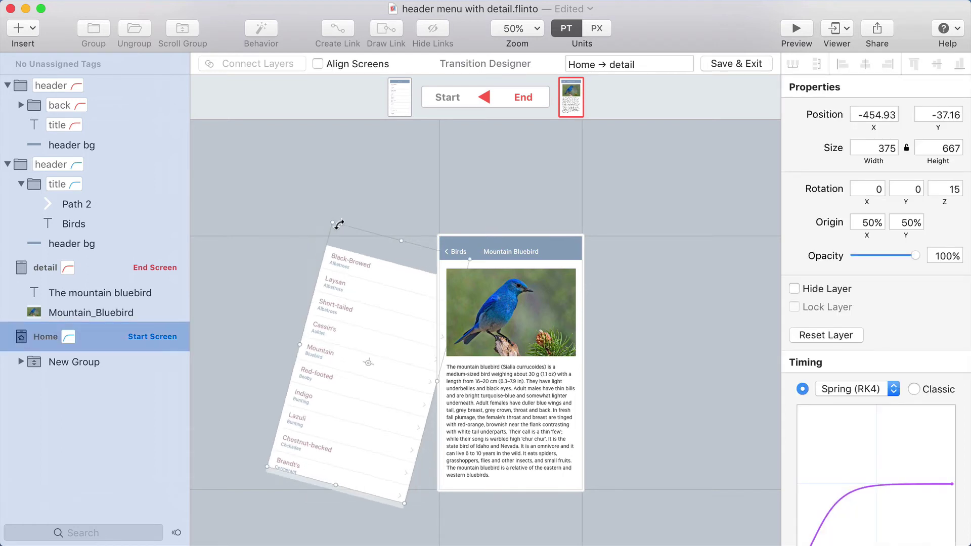
pyautogui.moveTo(340, 297); pyautogui.dragTo(345, 307)
pyautogui.press('Tab')
# In the start state, rotate the detail screen to -13° around Z and move it to about X 391, Y -84.
pyautogui.click(621, 314)
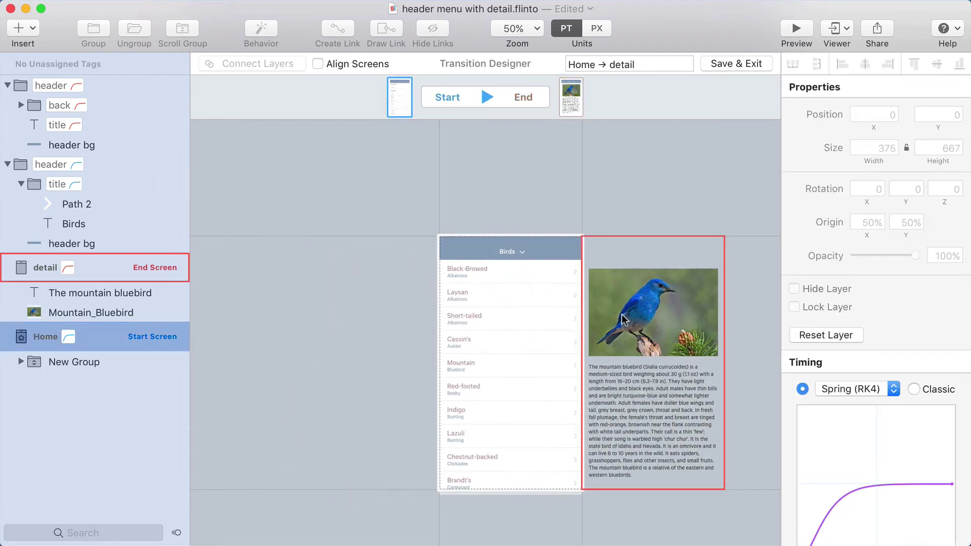
pyautogui.moveTo(621, 314); pyautogui.dragTo(653, 299)
pyautogui.moveTo(586, 217); pyautogui.dragTo(565, 244)
pyautogui.moveTo(670, 293); pyautogui.dragTo(696, 294)
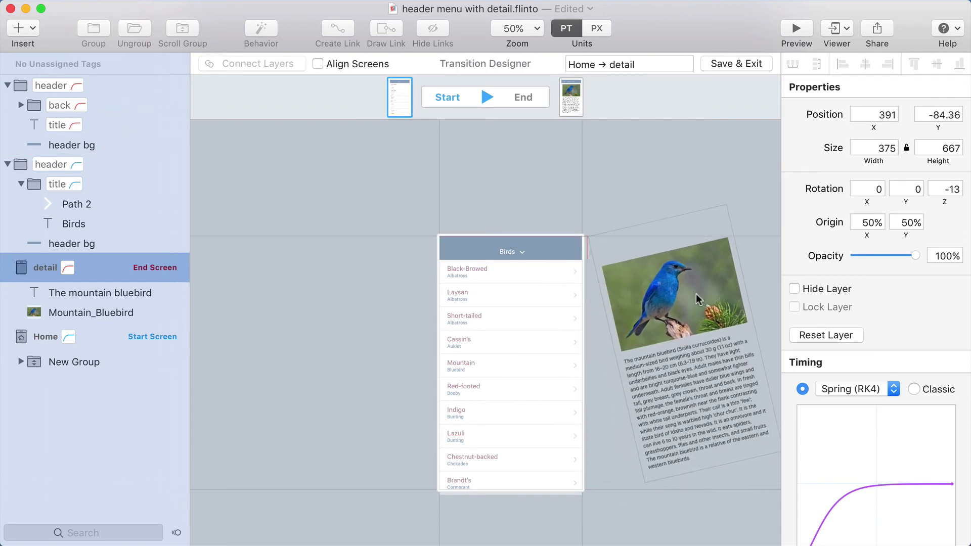
# Resize and reposition the tilted detail screen in the start state, and set its Y rotation to 20°.
pyautogui.moveTo(728, 211); pyautogui.dragTo(727, 225)
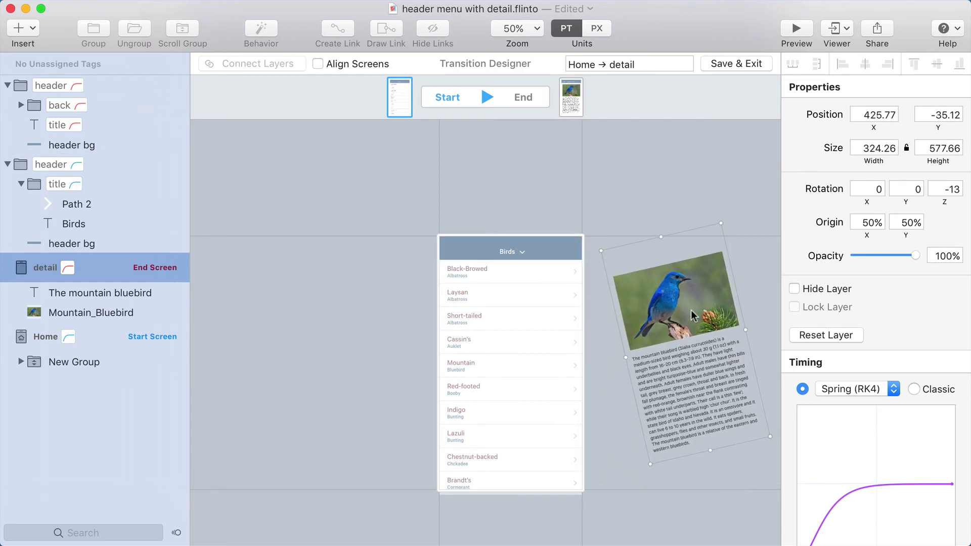
pyautogui.moveTo(690, 310); pyautogui.dragTo(694, 334)
pyautogui.moveTo(724, 249); pyautogui.dragTo(733, 218)
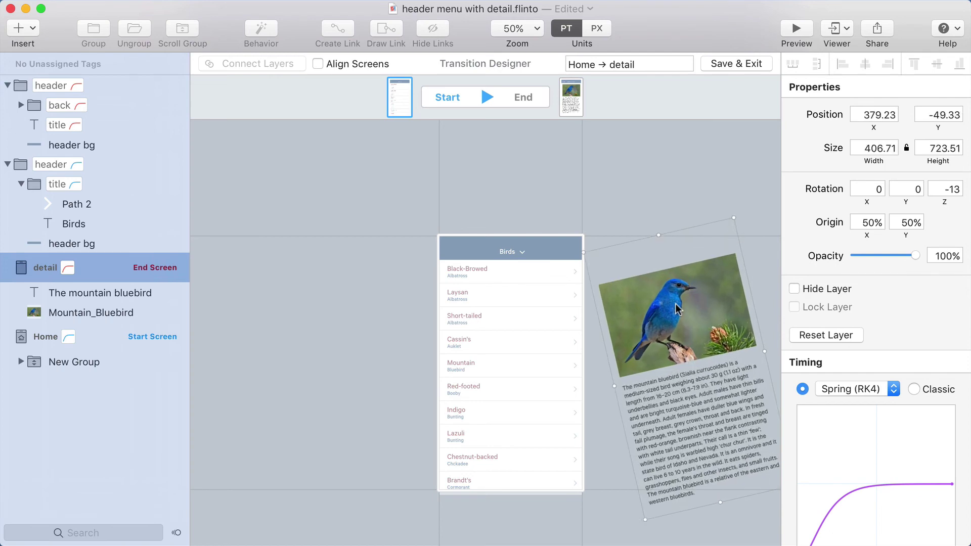
pyautogui.moveTo(917, 202); pyautogui.dragTo(926, 202)
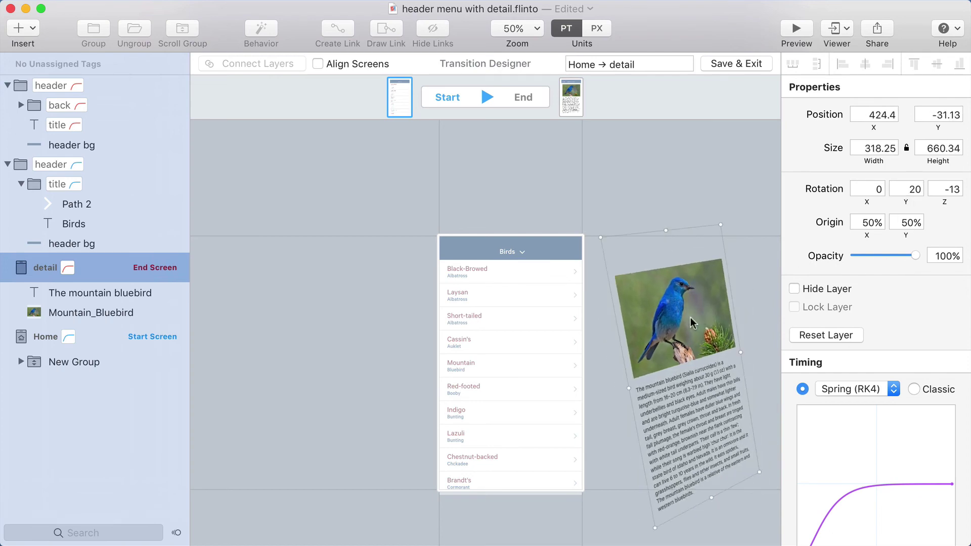
# Resize and tilt the Home screen in perspective in the end state, and save the transition.
pyautogui.press('space')
pyautogui.click(357, 234)
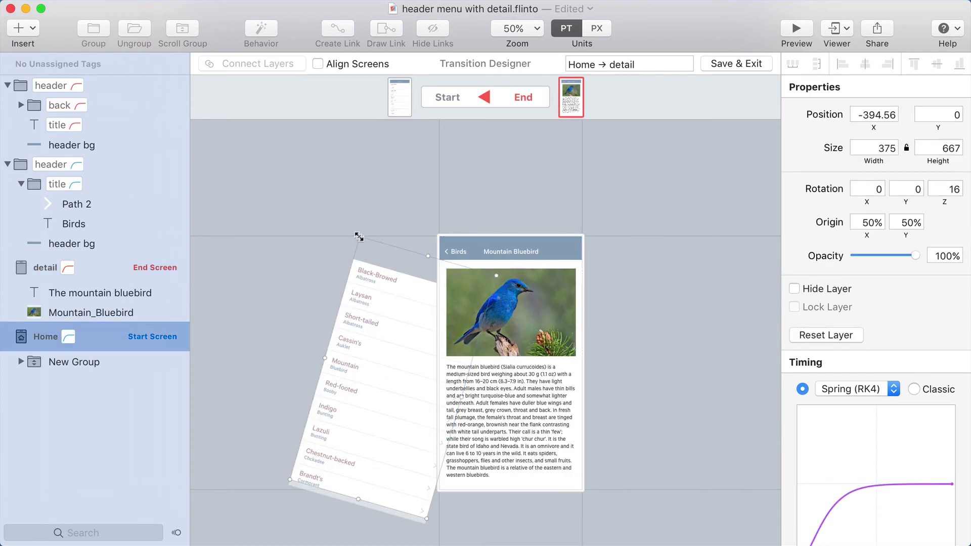
pyautogui.click(727, 284)
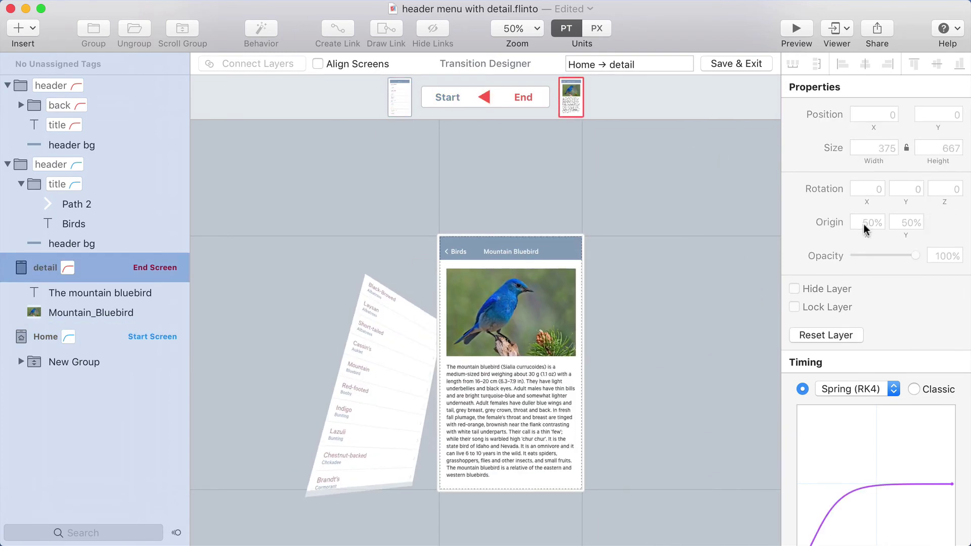
pyautogui.click(753, 129)
pyautogui.click(735, 63)
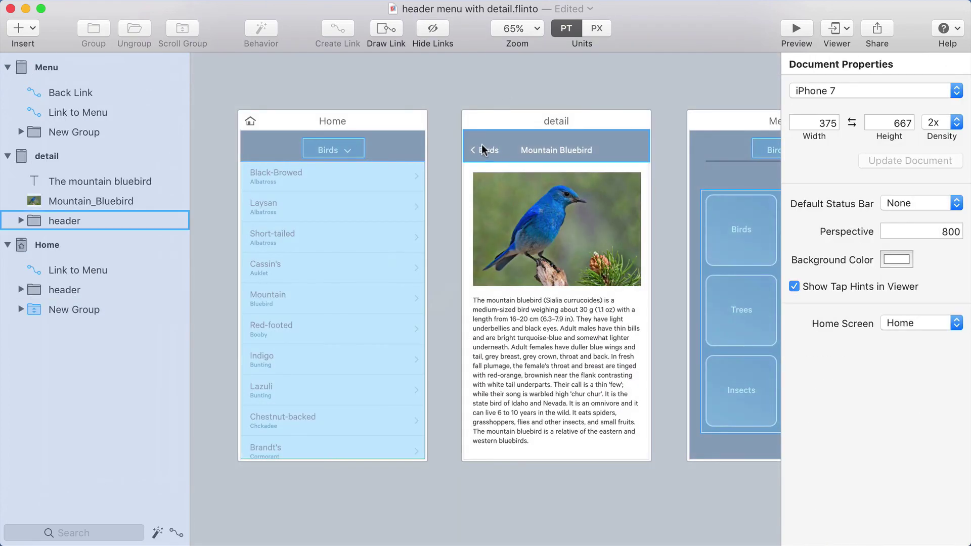
# Add a Tap back link about 96 by 49 over the Birds back label on the detail screen.
pyautogui.press('l')
pyautogui.moveTo(465, 136)
pyautogui.mouseDown()
pyautogui.moveTo(509, 159)
pyautogui.moveTo(470, 122)
pyautogui.mouseUp()
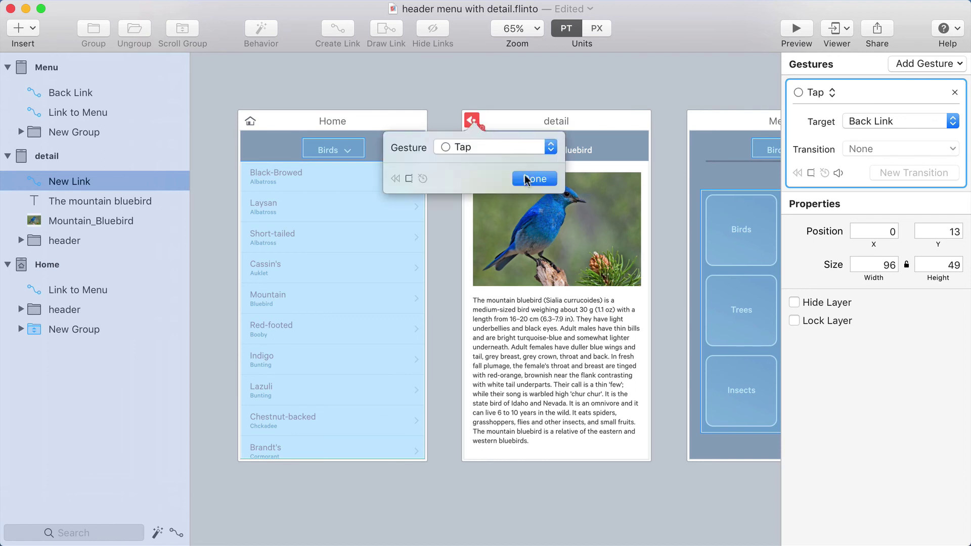
pyautogui.click(542, 178)
# Add a 43 by 667 strip along the detail screen's left edge as a back link with a Right Swipe gesture.
pyautogui.click(455, 127)
pyautogui.moveTo(462, 129); pyautogui.dragTo(516, 304)
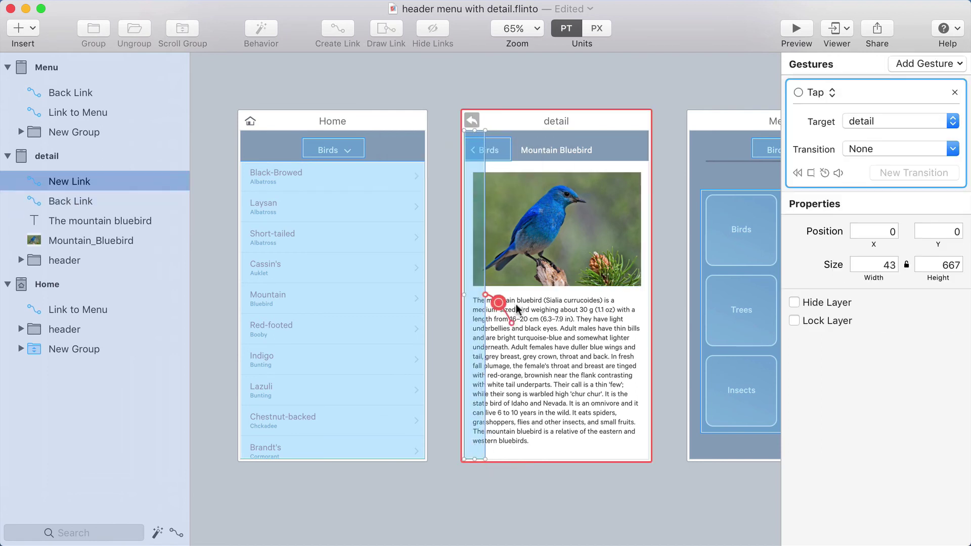
pyautogui.moveTo(482, 144); pyautogui.dragTo(472, 124)
pyautogui.click(470, 150)
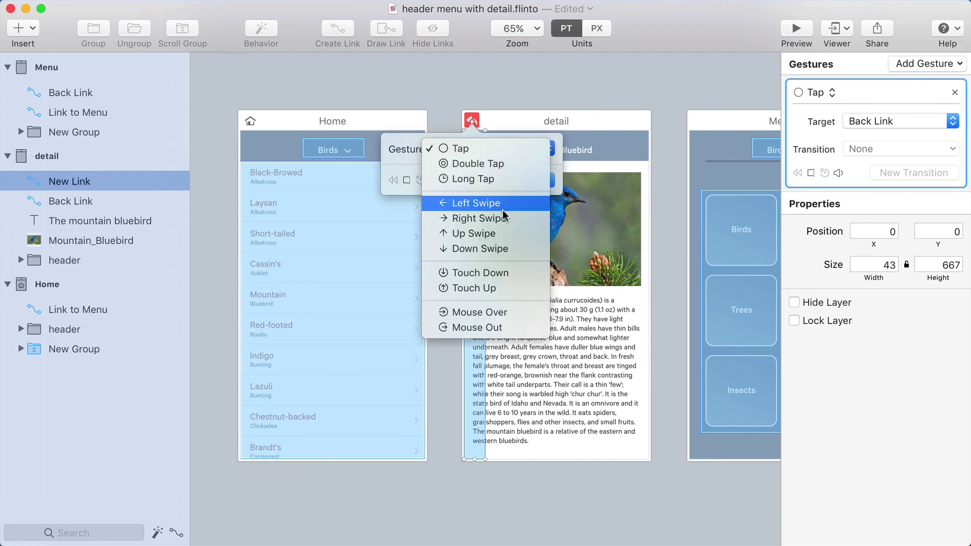
pyautogui.click(486, 200)
pyautogui.click(532, 180)
# Open the prototype preview and test opening and closing the menu from the Birds title.
pyautogui.press('super+r')
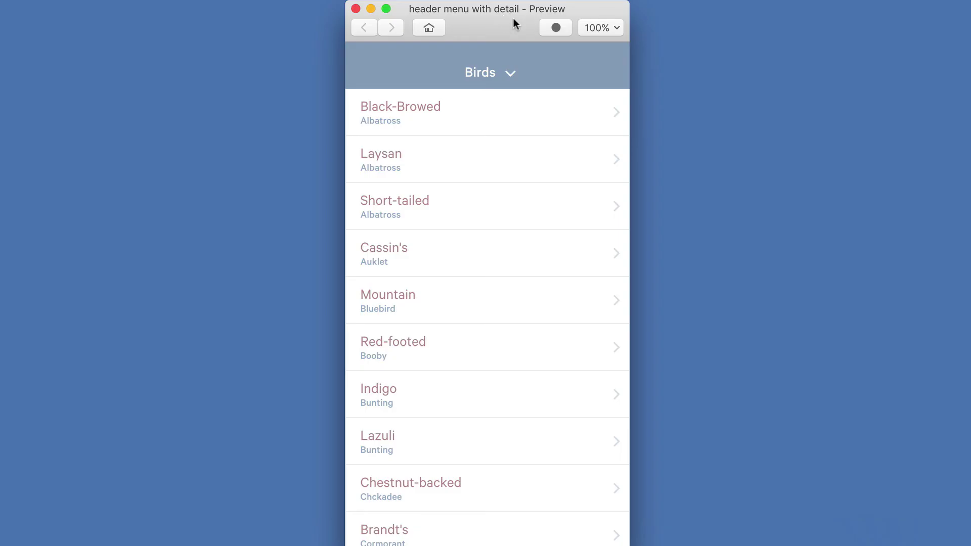
pyautogui.click(489, 72)
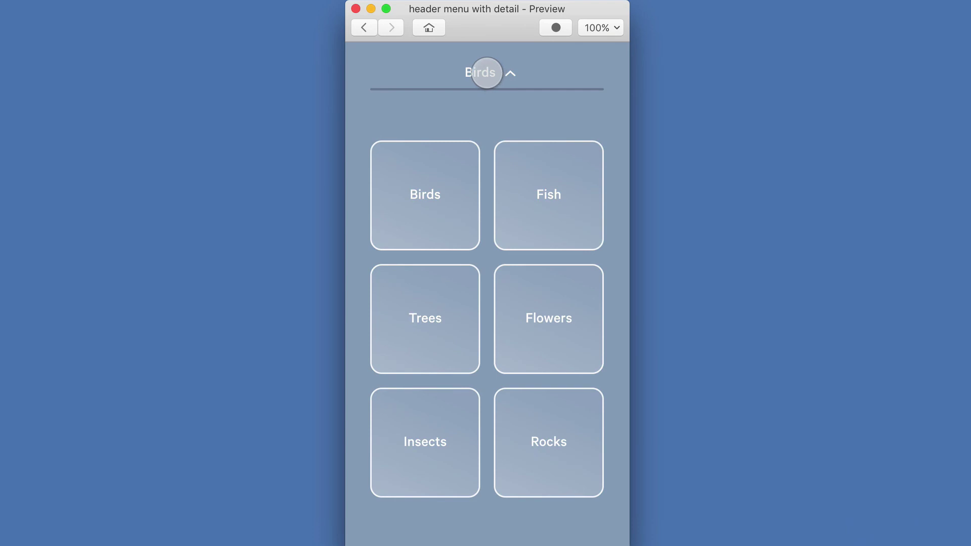
pyautogui.click(486, 72)
pyautogui.click(487, 72)
# Test the Home-to-detail transition in the preview by opening a bird from the list and swiping back from the left edge.
pyautogui.click(431, 177)
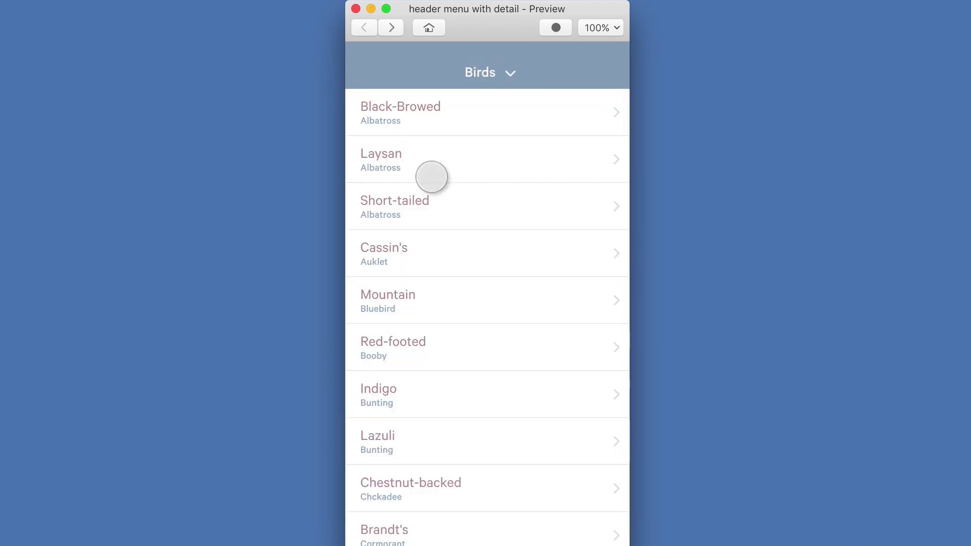
pyautogui.scroll(-2, 425, 195)
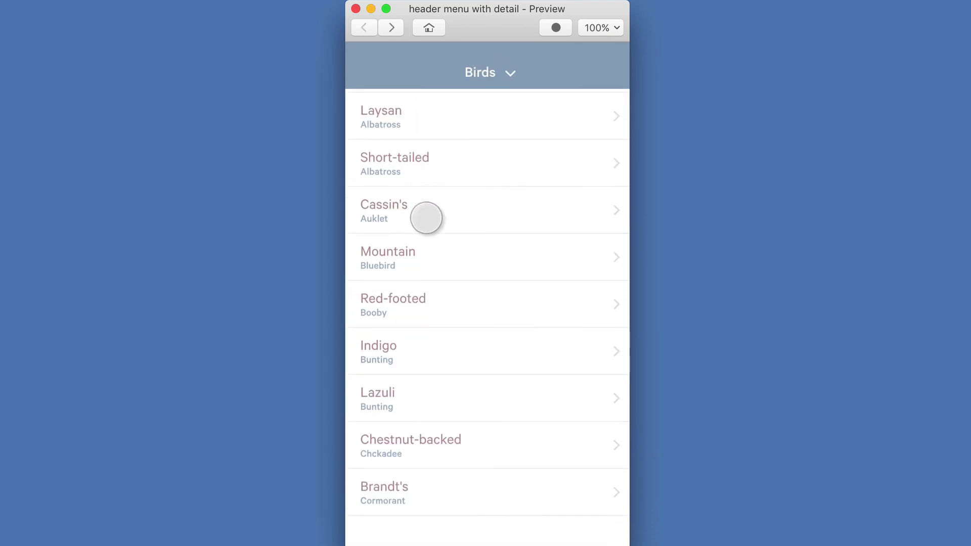
pyautogui.click(434, 255)
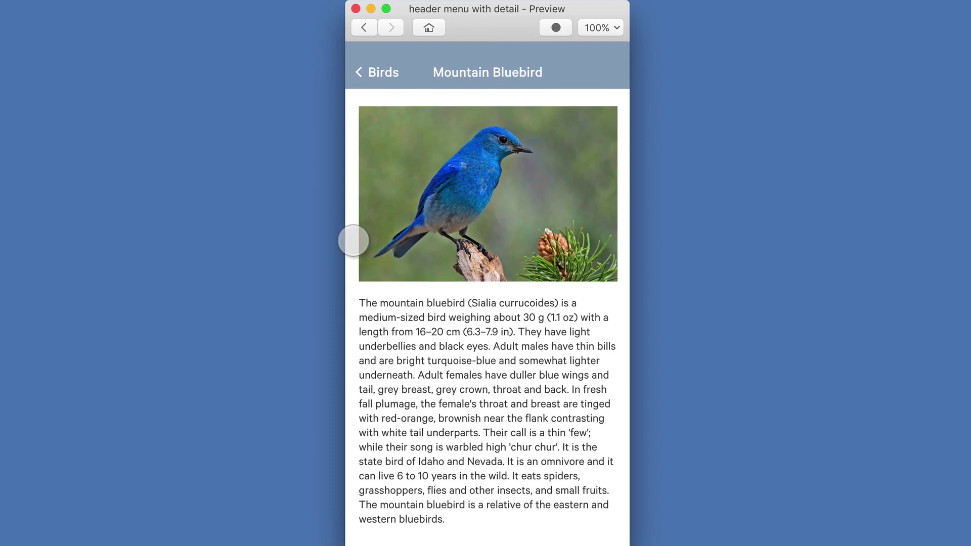
pyautogui.moveTo(354, 241); pyautogui.dragTo(678, 210)
pyautogui.click(447, 273)
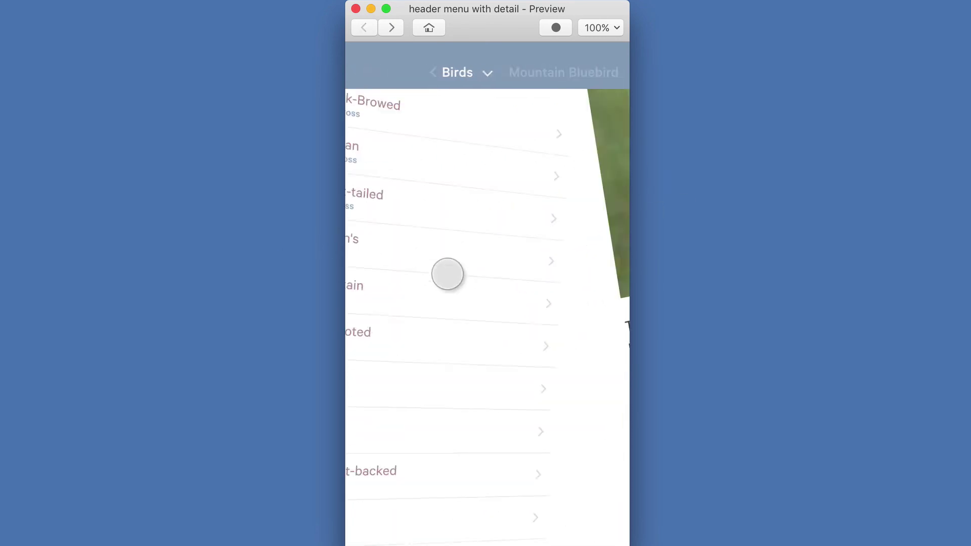